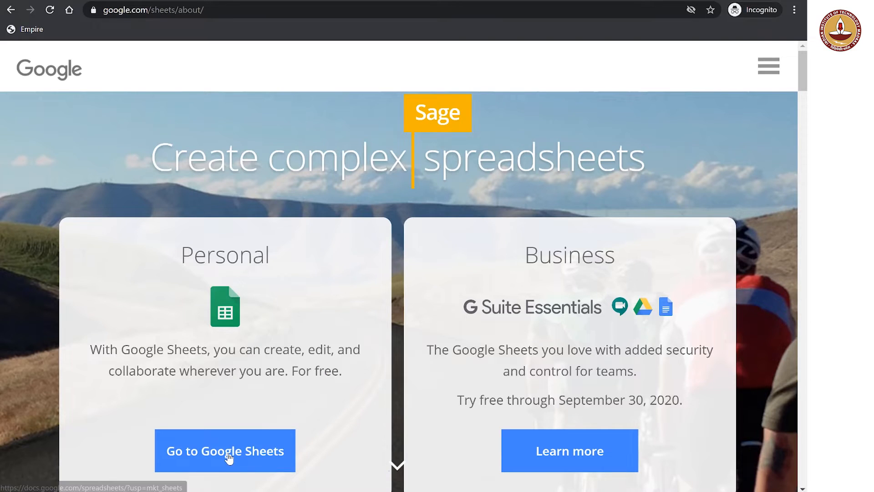
Open Google Sheets from the search results and create a blank spreadsheet
click(228, 455)
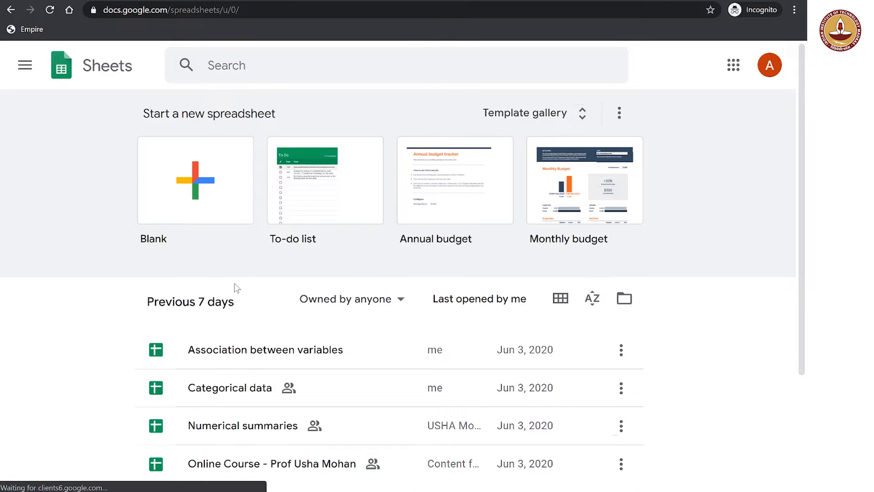
click(204, 186)
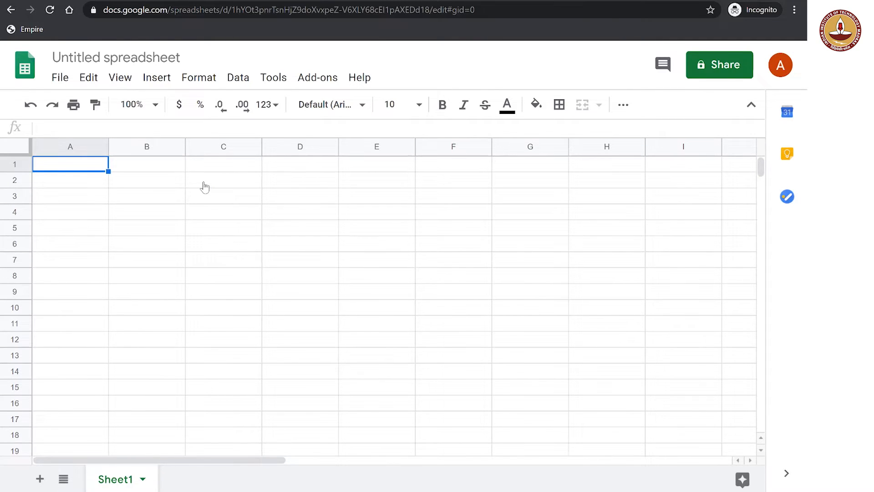
key(Down)
key(Right)
key(Right)
key(Down)
key(Right)
key(Left)
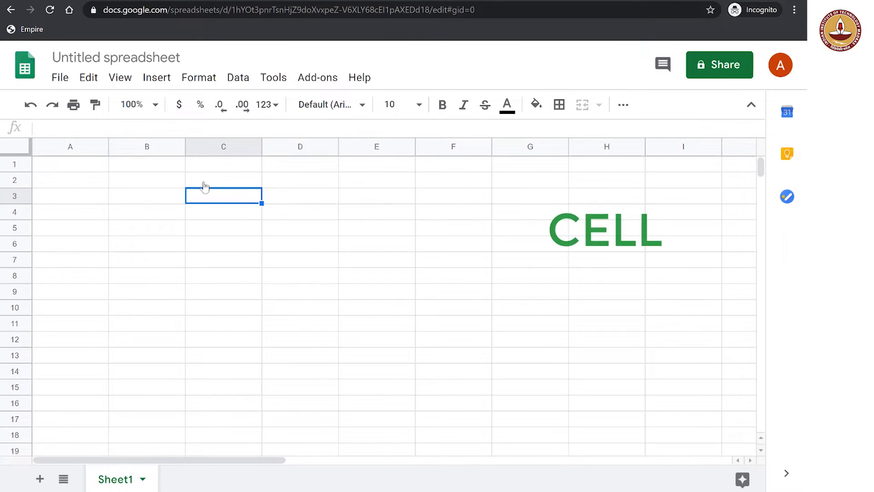
key(Down)
key(Right)
key(Up)
key(Left)
key(Right)
key(Down)
key(Down)
key(Right)
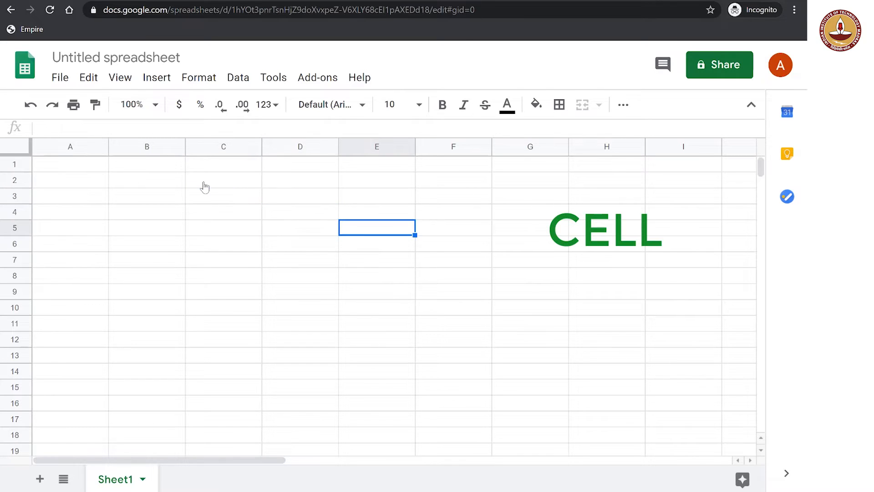
key(Left)
key(Left)
key(Left)
key(Down)
key(Up)
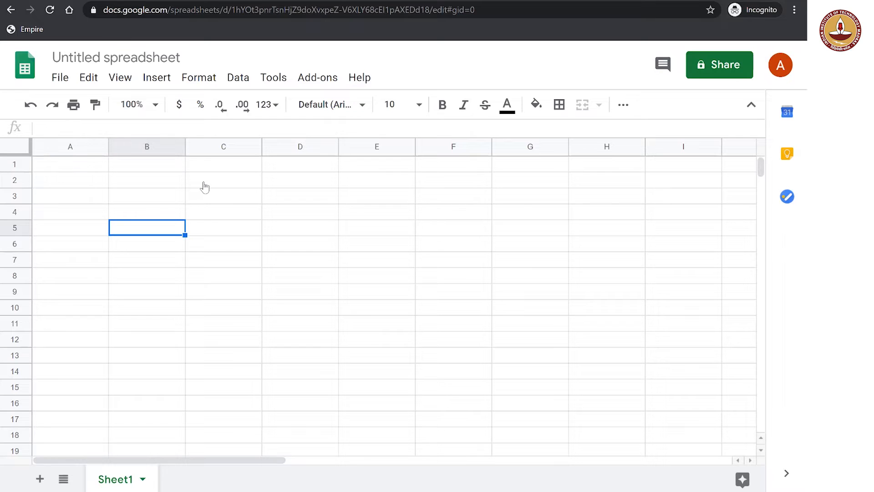
key(Down)
key(Down)
key(Down)
key(Down)
key(Right)
key(Left)
key(Up)
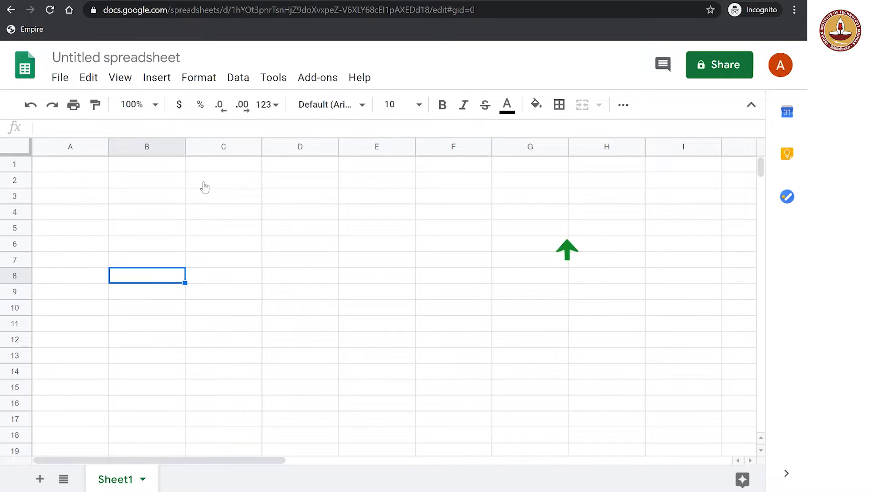
key(Right)
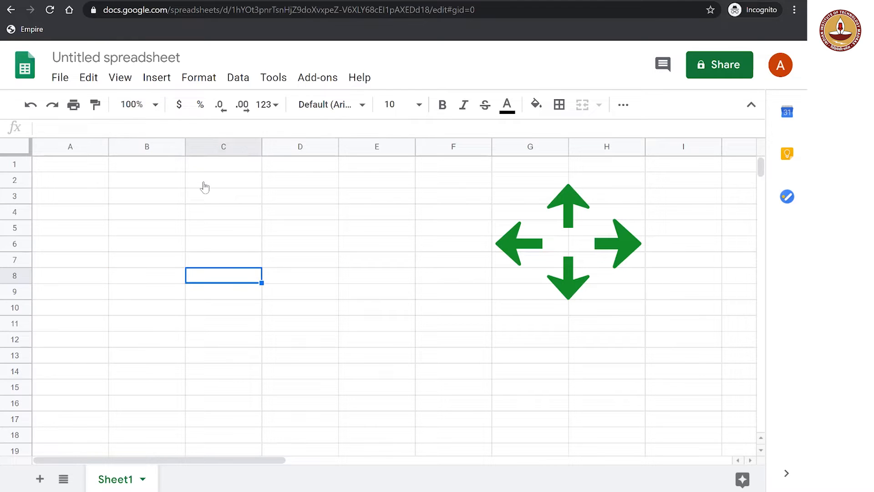
key(Right)
key(Right)
key(Up)
key(Up)
key(Left)
key(Left)
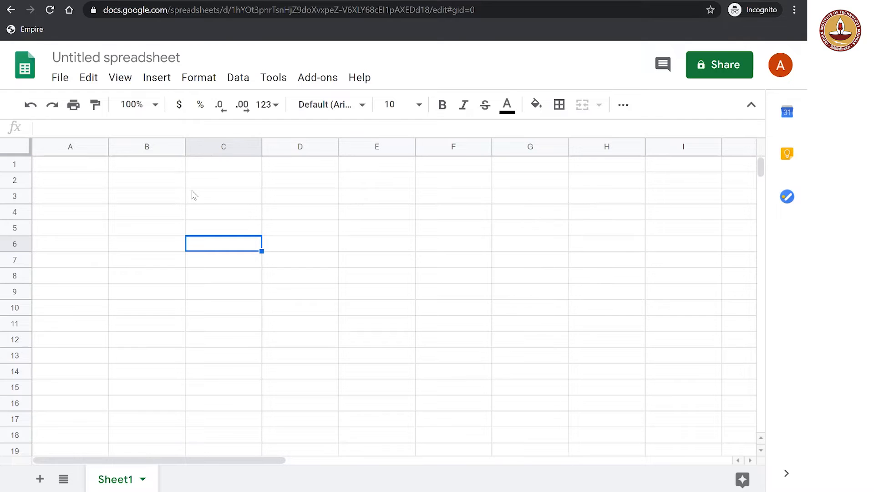
Rename the untitled spreadsheet as "My First Spreadsheet"
click(123, 62)
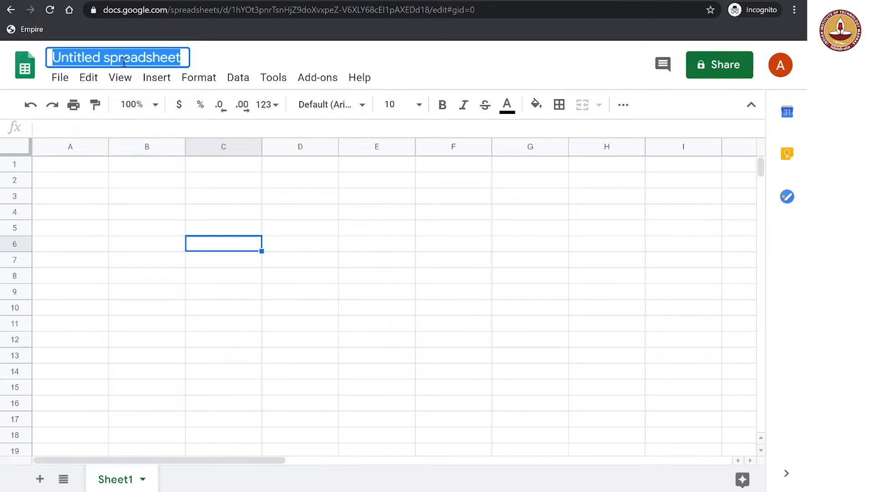
text(My F)
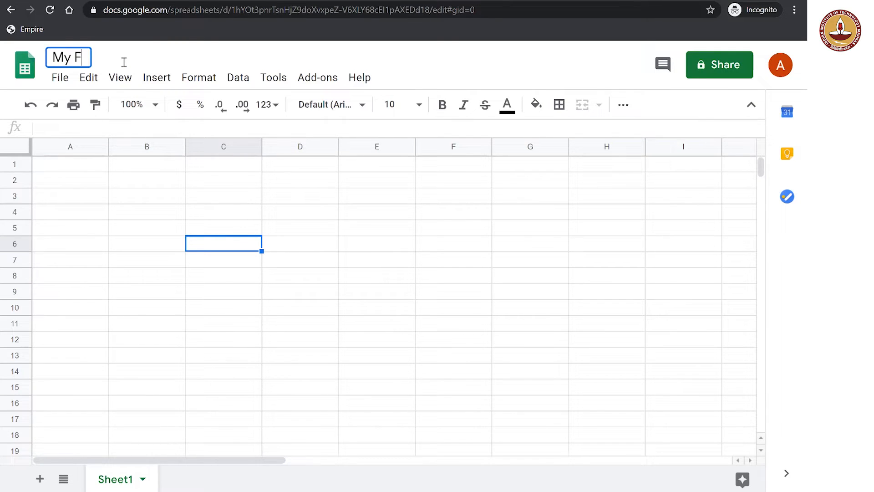
text(irst Spreadsheet)
key(Return)
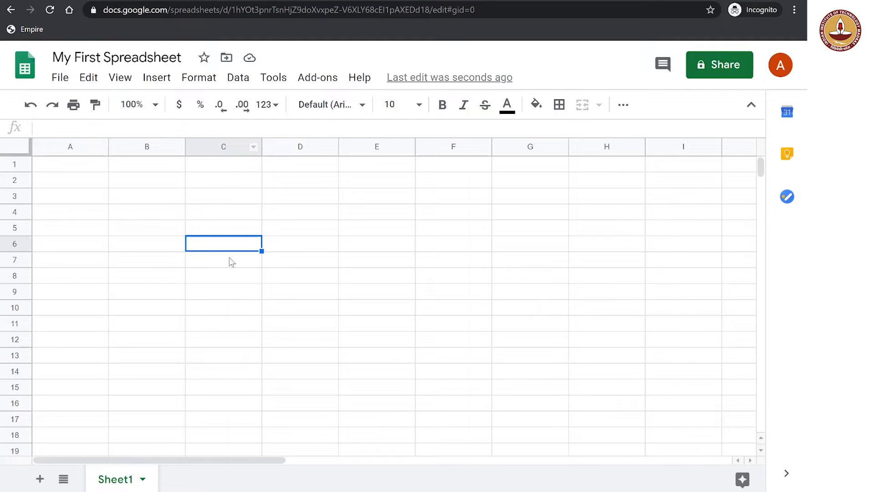
Select the whole of column C, then the whole of row 6
click(213, 150)
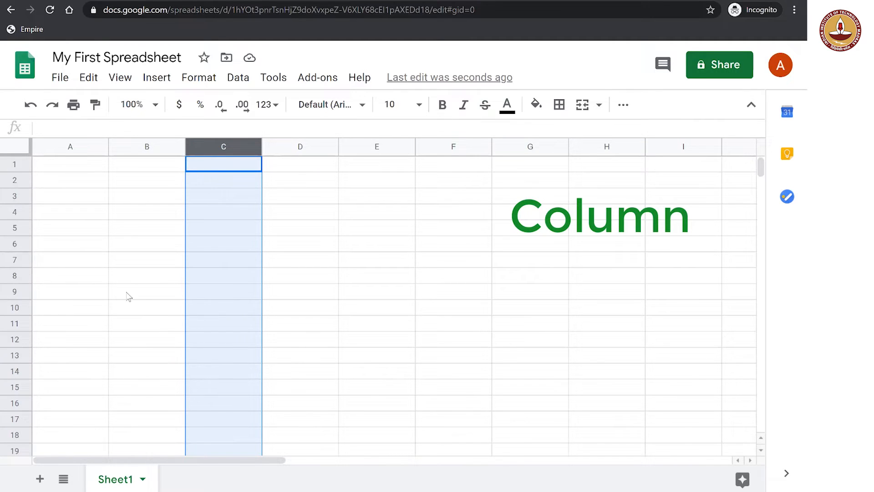
click(28, 244)
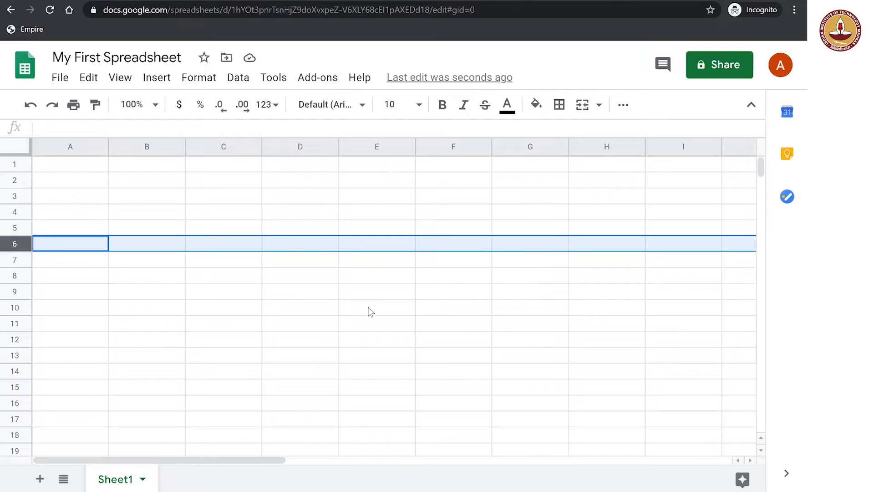
Enter the text "E9" in cell E9, then undo the entry
click(376, 294)
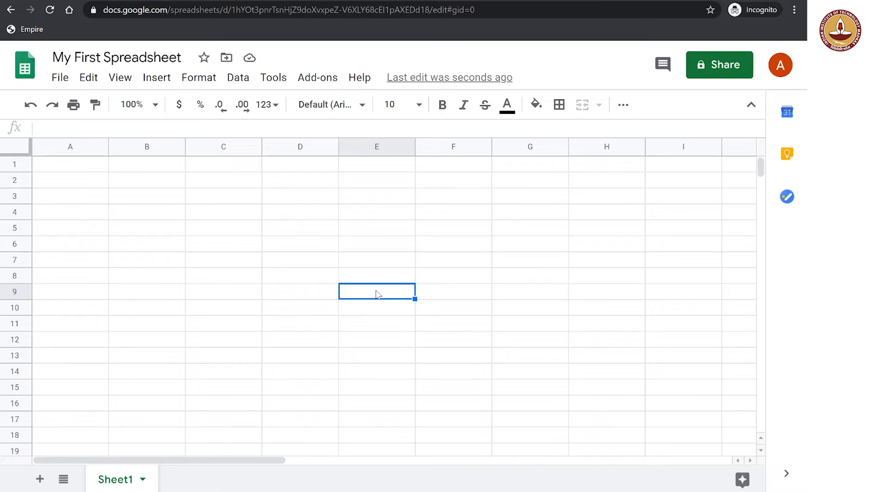
text(E9)
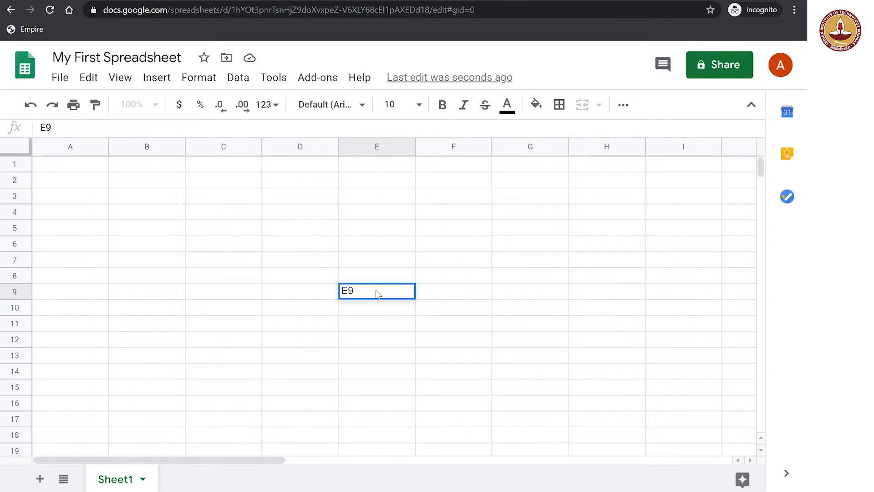
key(Return)
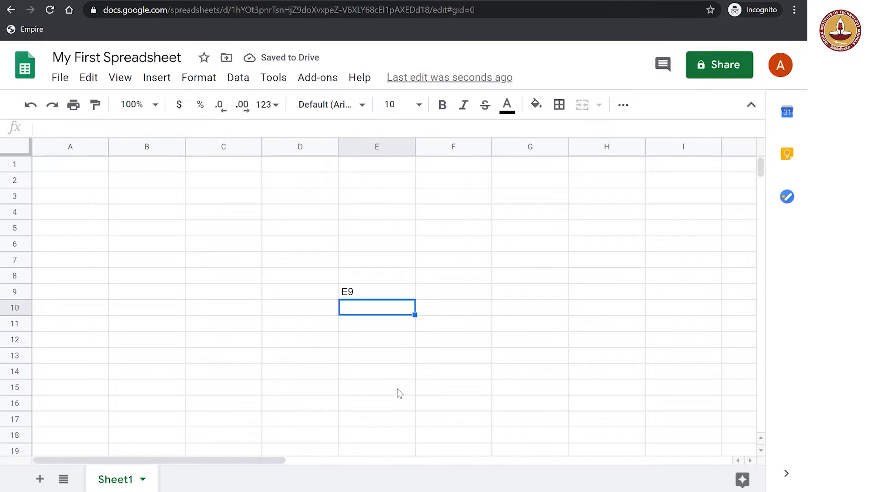
key(ctrl+z)
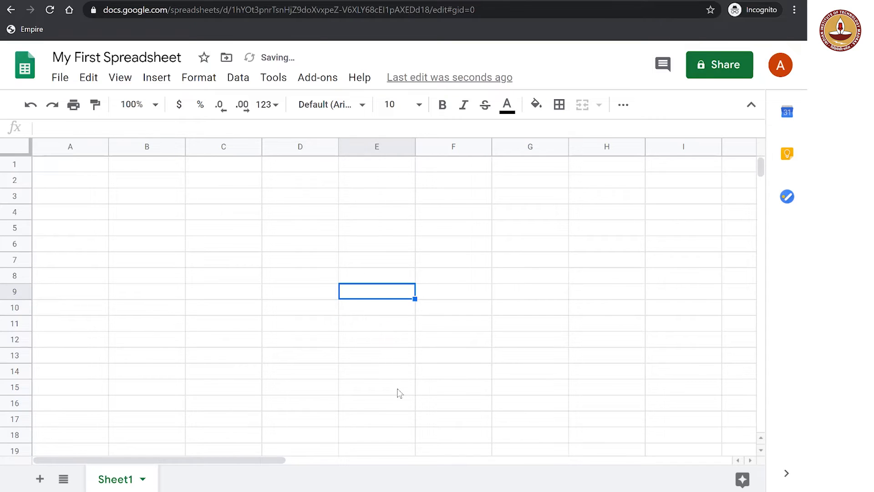
Enter the word "Statistics" in cell C5 and select that cell again
click(235, 227)
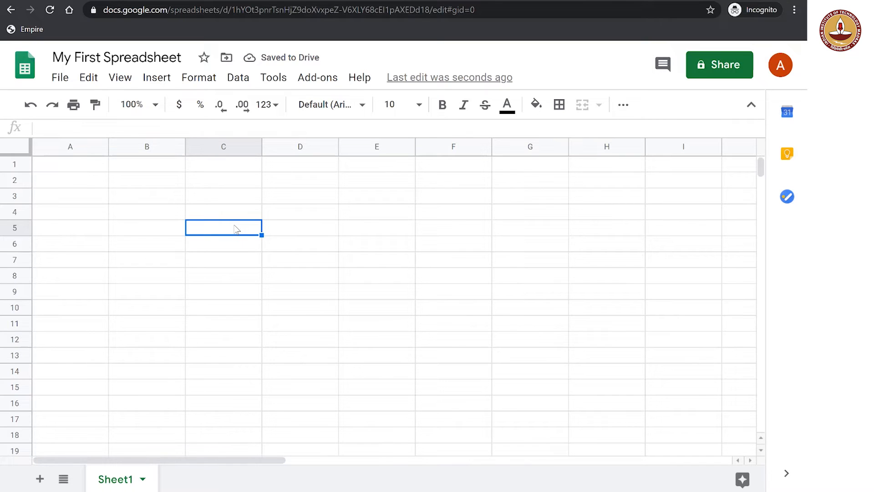
text(Statistics)
key(Return)
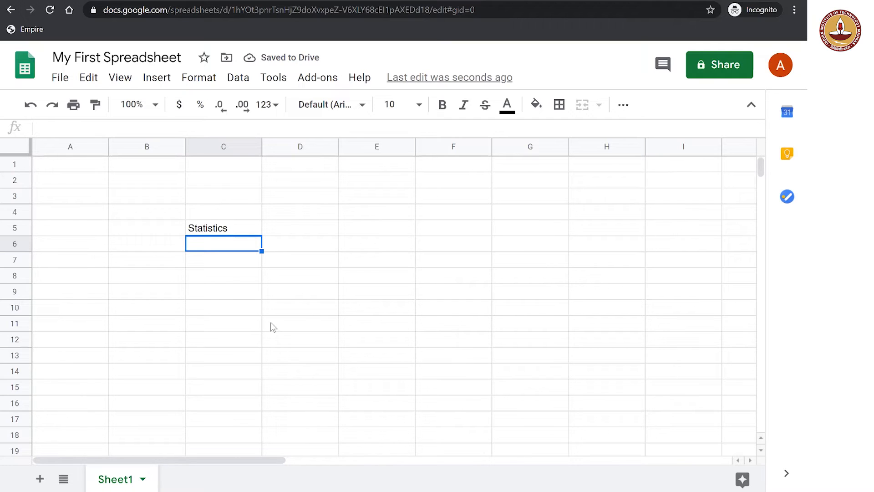
key(Up)
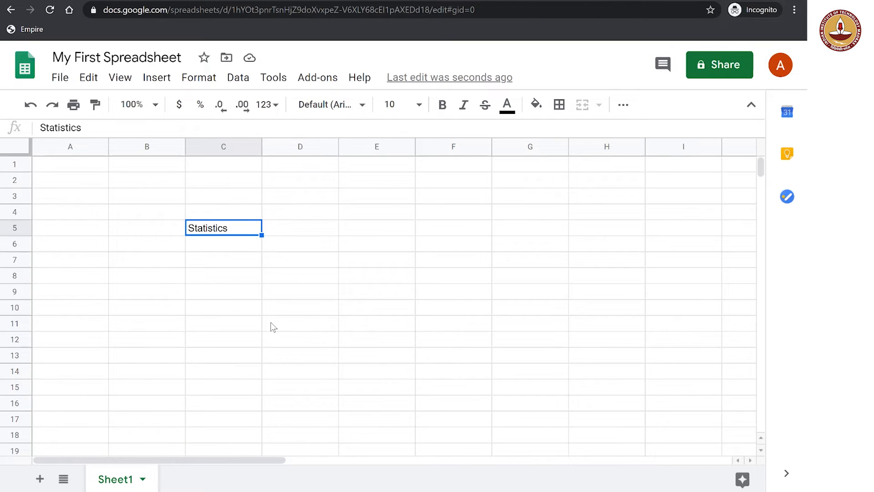
Enter the number 65843 in cell D6
key(Down)
key(Right)
text(65843)
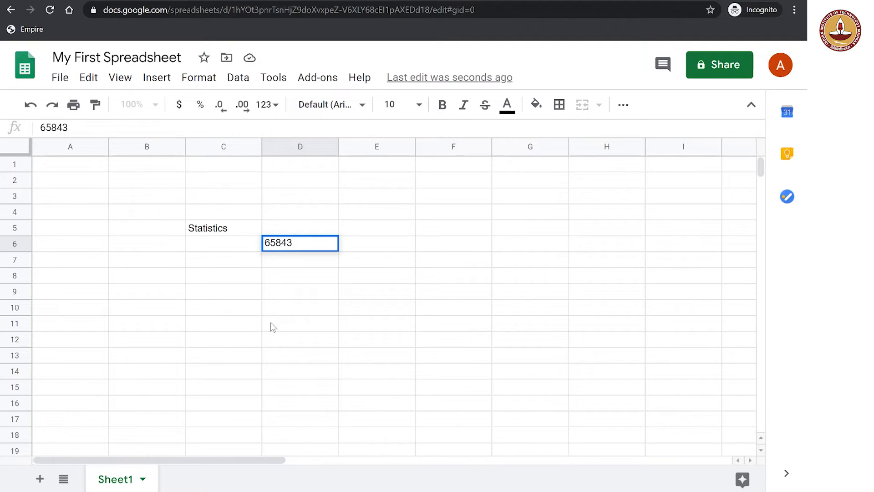
key(Return)
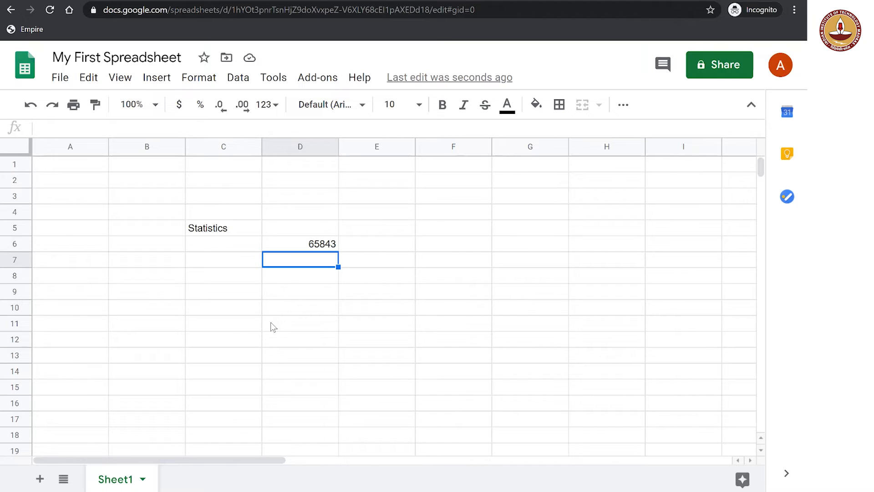
Undo the entries in D6 and C5 so that the sheet is empty again
key(ctrl+z)
key(ctrl+z)
click(273, 327)
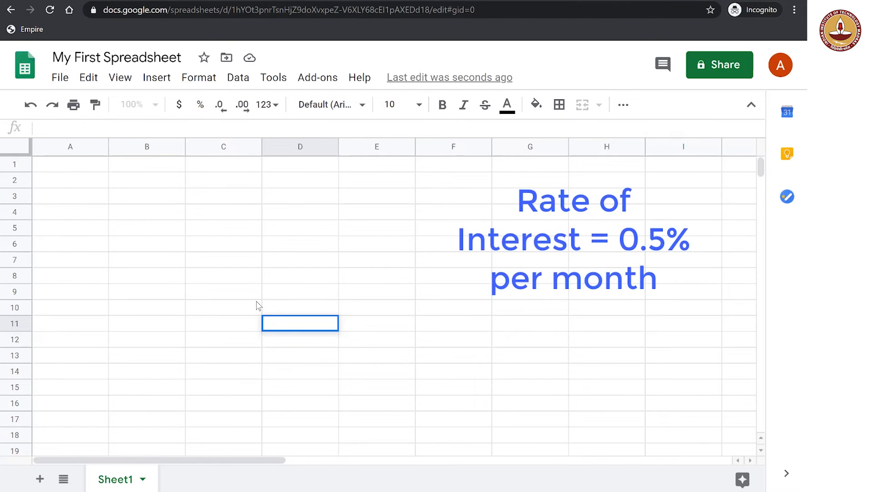
Enter the month "March" in cell A1
click(67, 184)
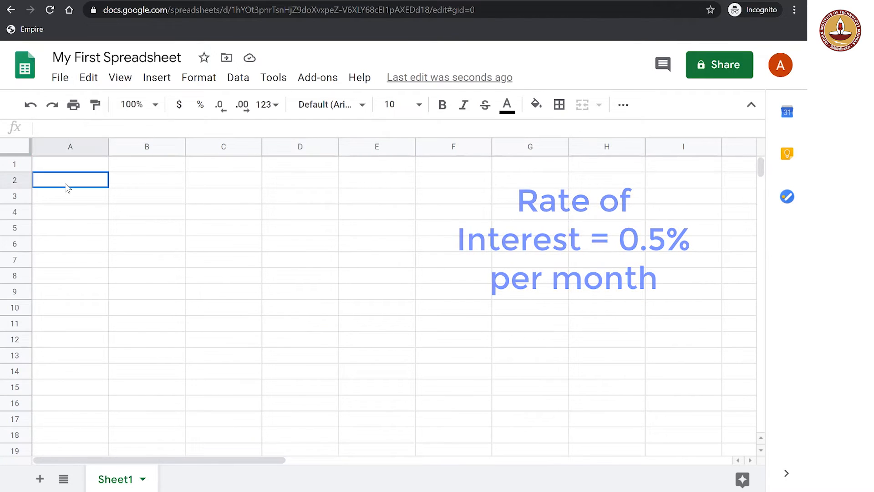
key(Up)
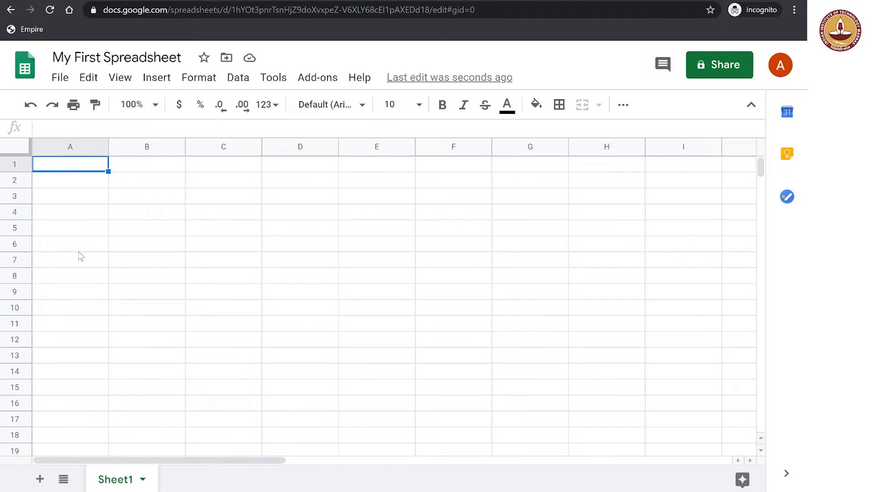
text(March)
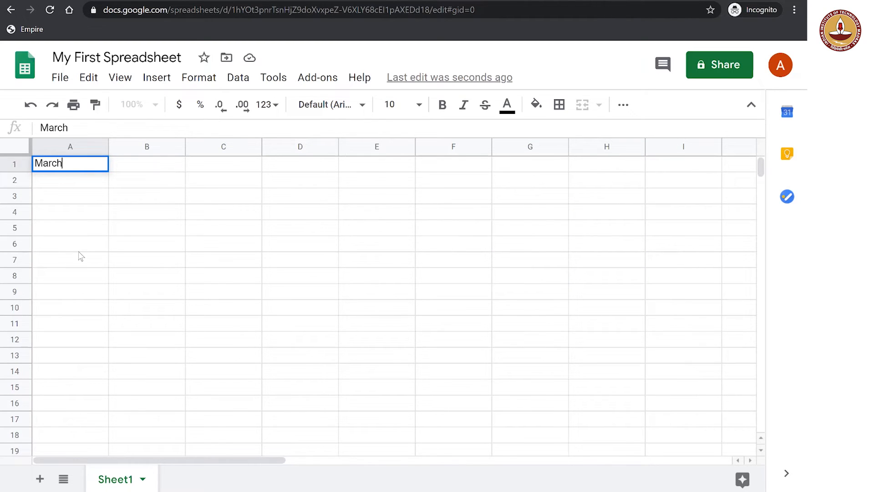
key(Return)
Enter 0 in cells B1 and C1 of the March row
key(Up)
key(Right)
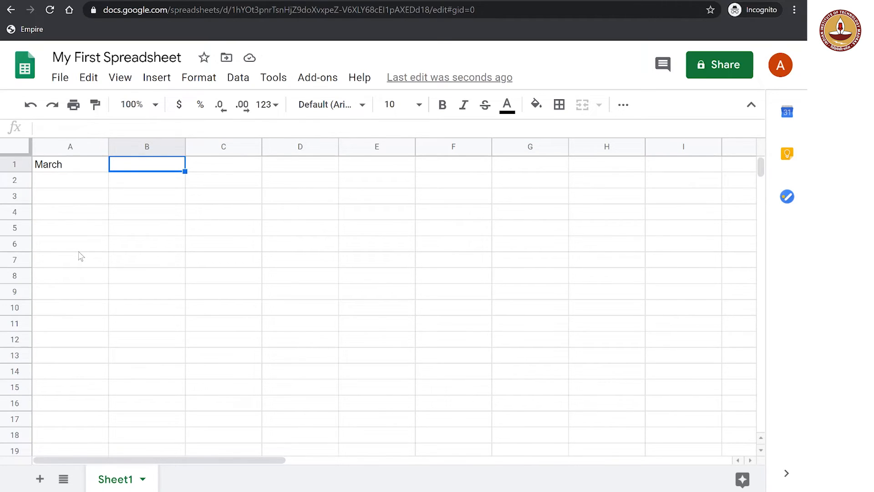
text(0)
key(Return)
key(Up)
key(Right)
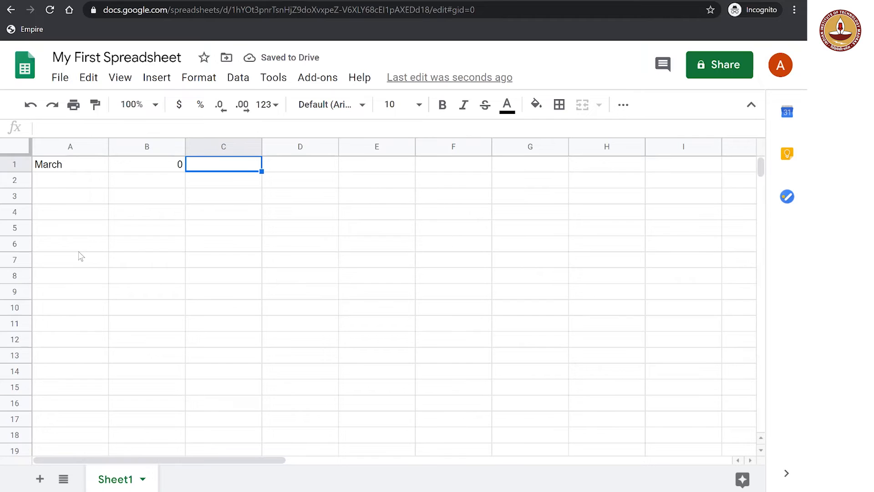
text(0)
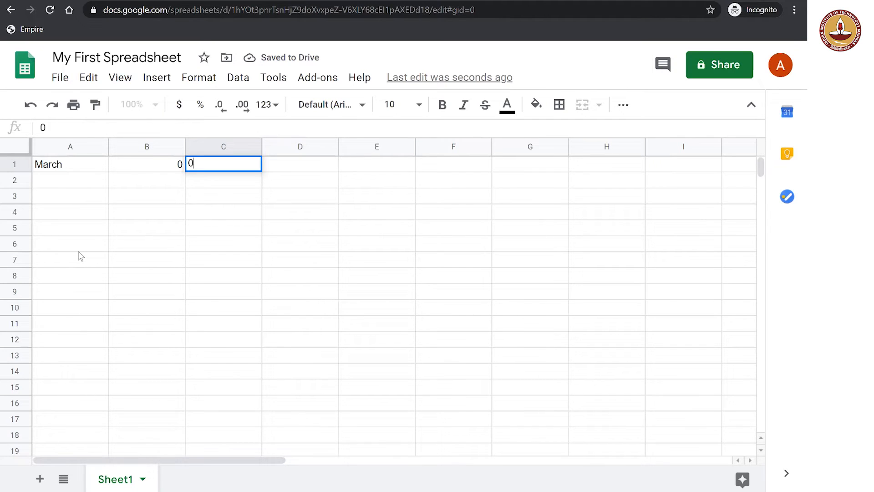
key(Return)
key(Up)
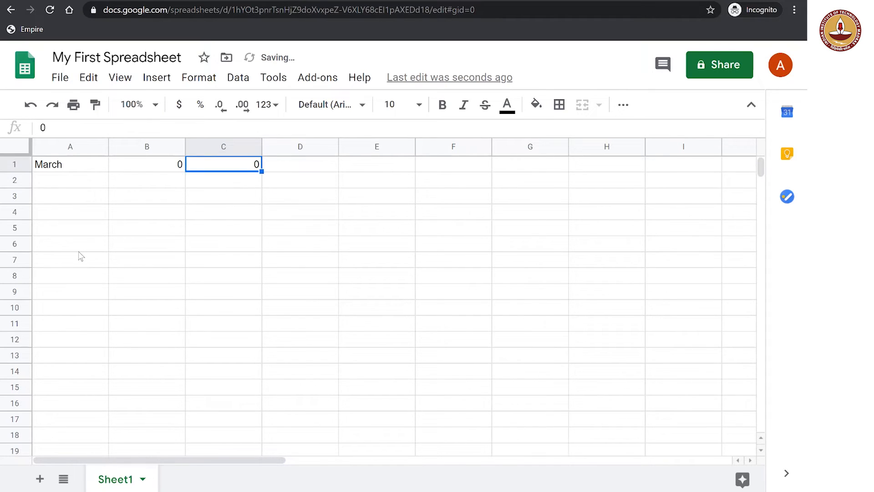
Enter 10000 in cell D1 of the March row
key(Right)
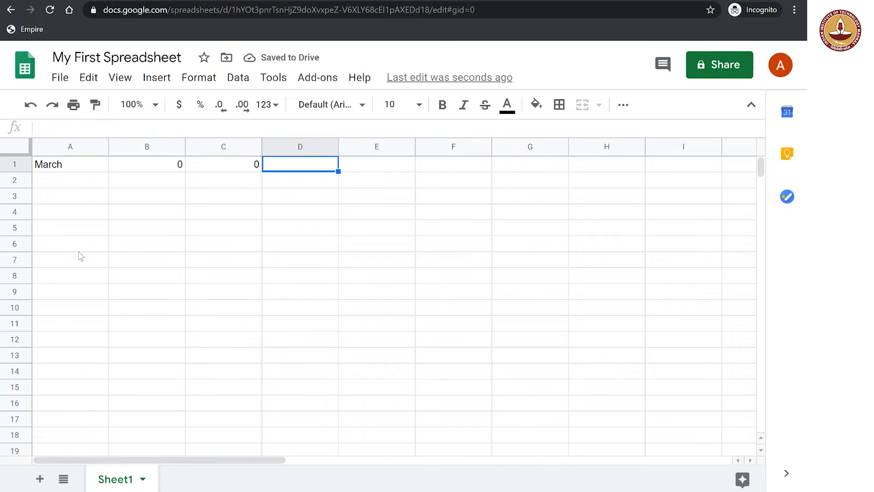
text(10000)
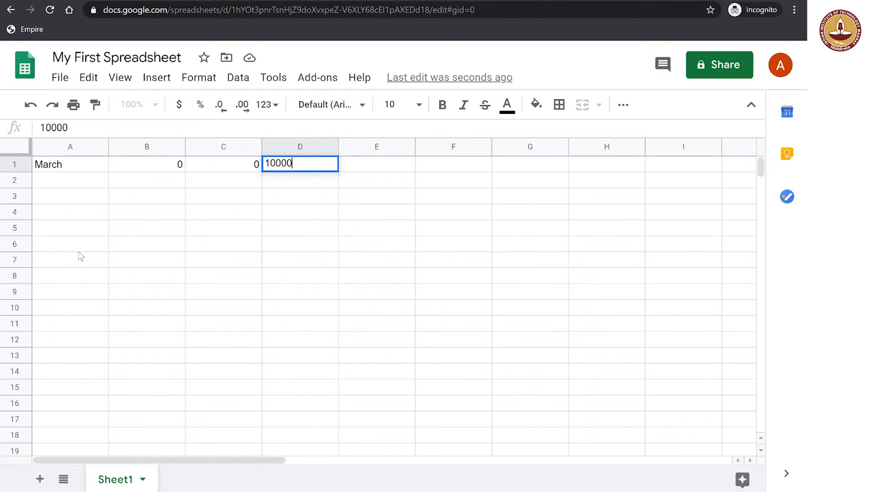
key(Return)
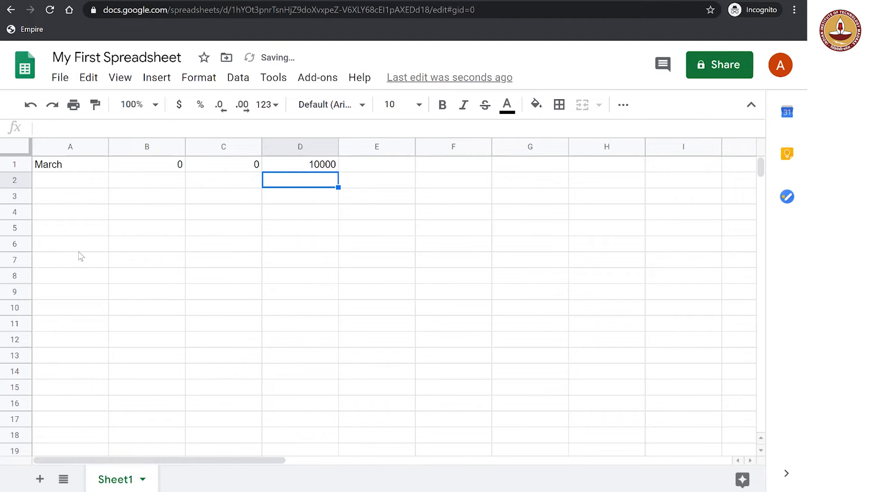
Enter the month "April" in cell A2, below March
key(Left)
key(Left)
key(Left)
text(Ap)
text(il)
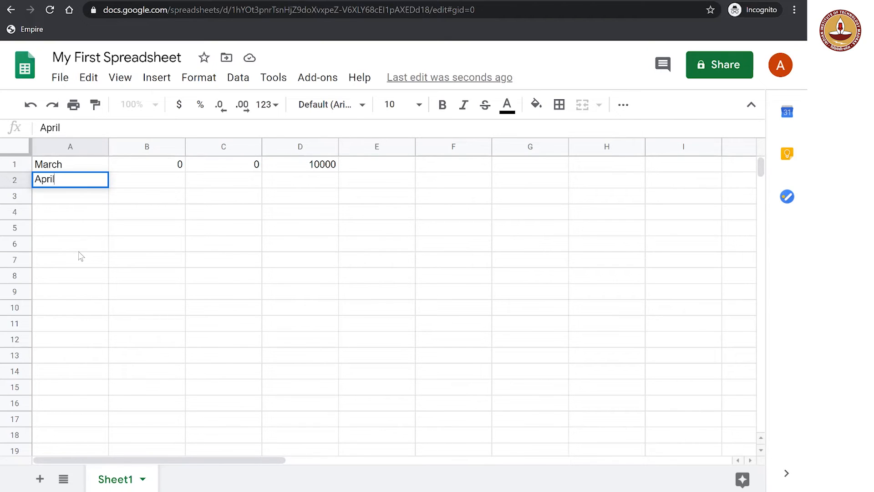
key(Return)
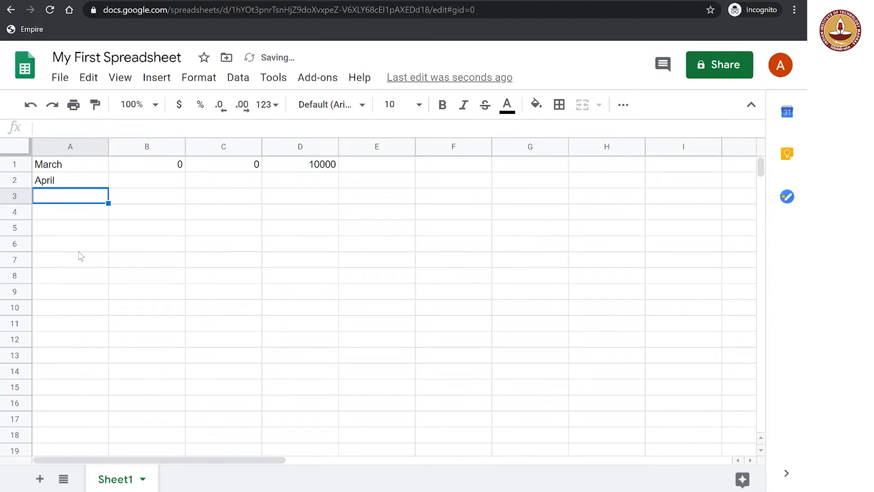
Enter 50 in cells B2 and C2 of the April row
key(Up)
key(Right)
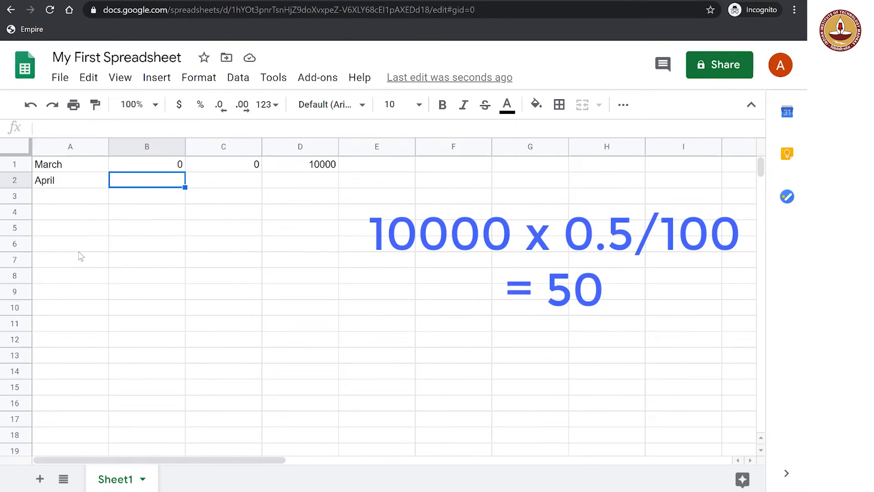
text(50)
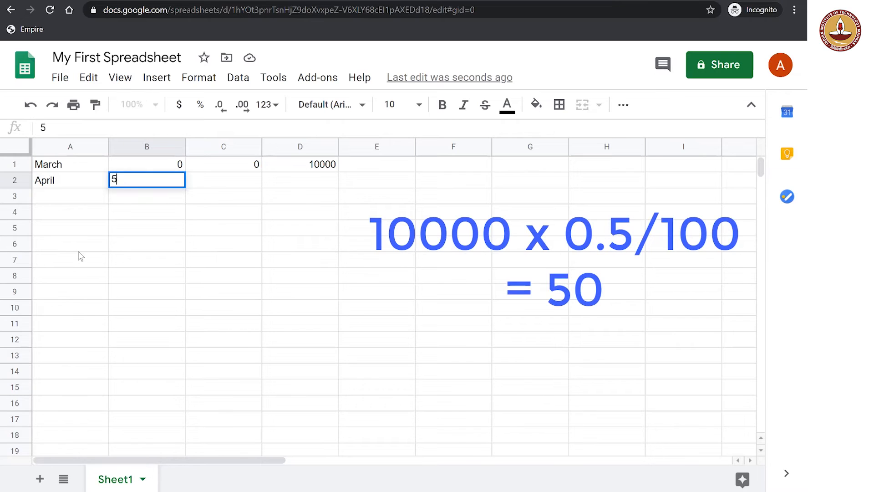
key(Return)
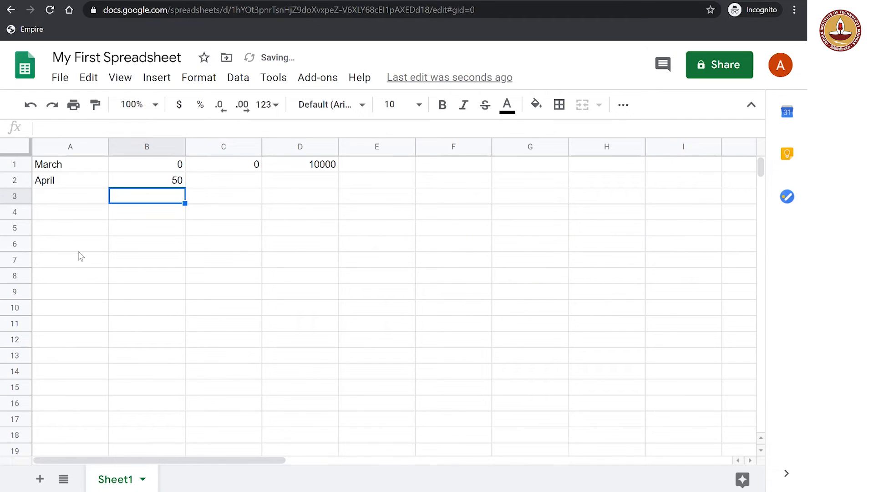
key(Up)
key(Right)
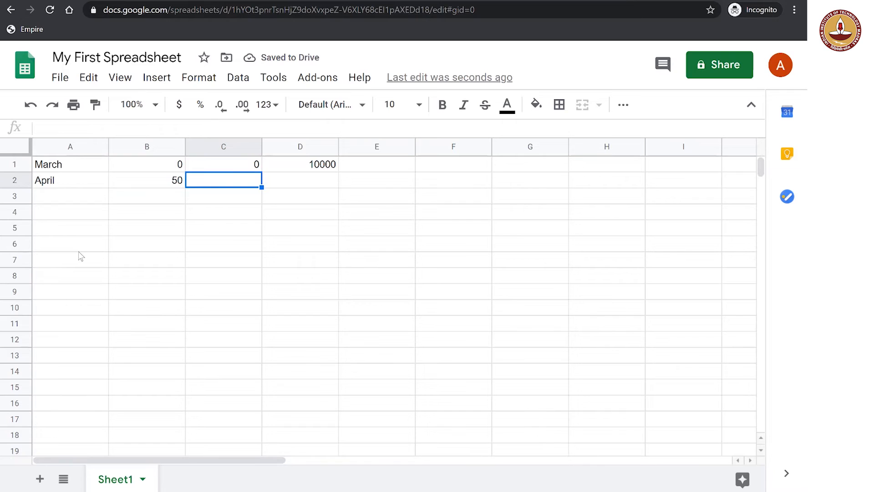
text(50)
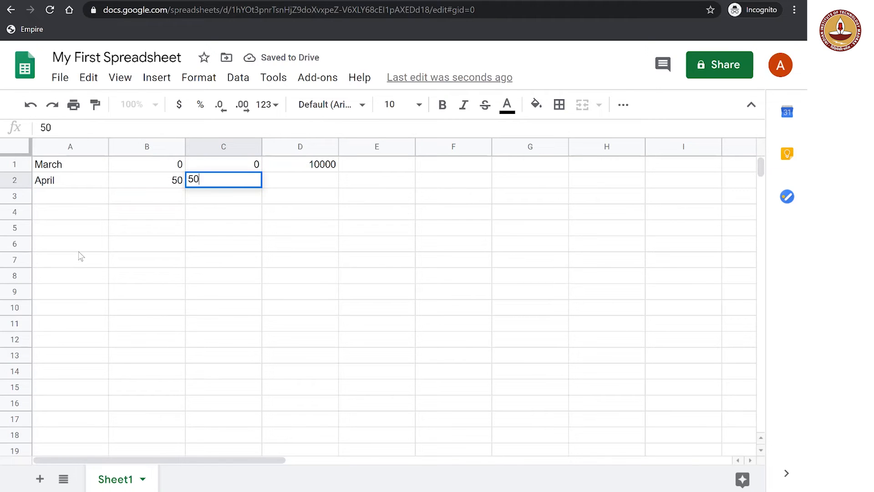
key(Return)
Enter 10050 in cell D2 of the April row
key(Up)
key(Right)
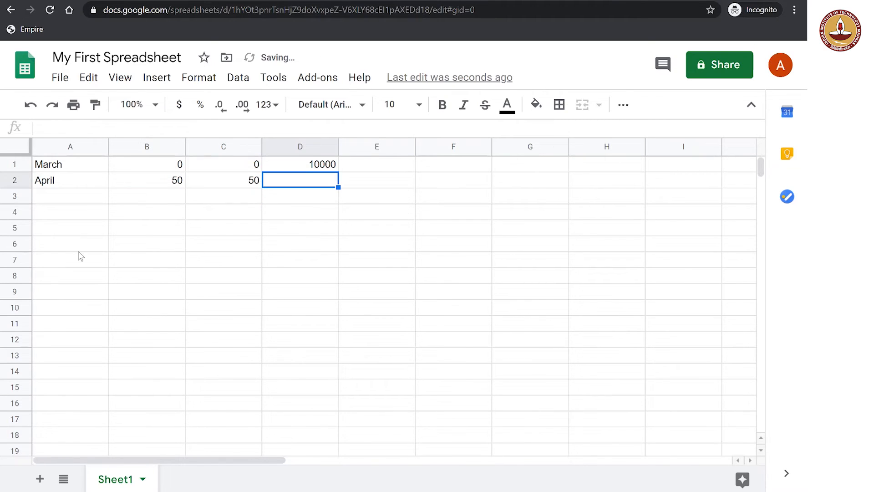
text(1)
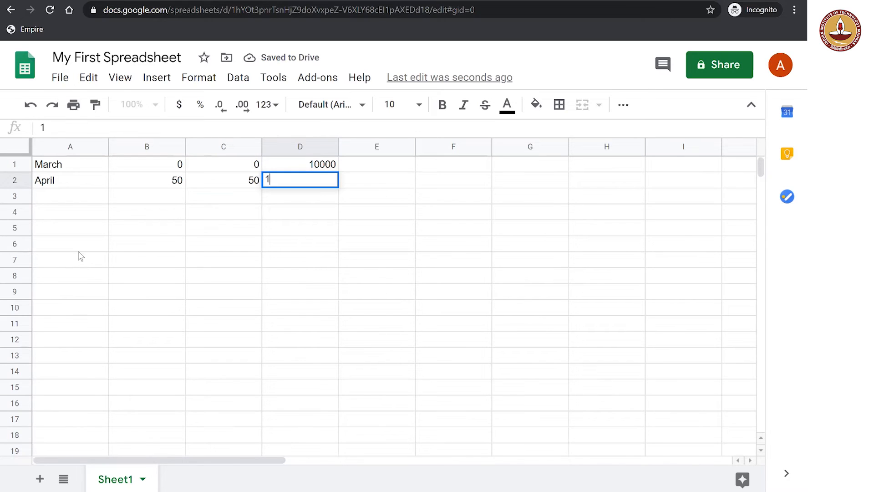
text(0050)
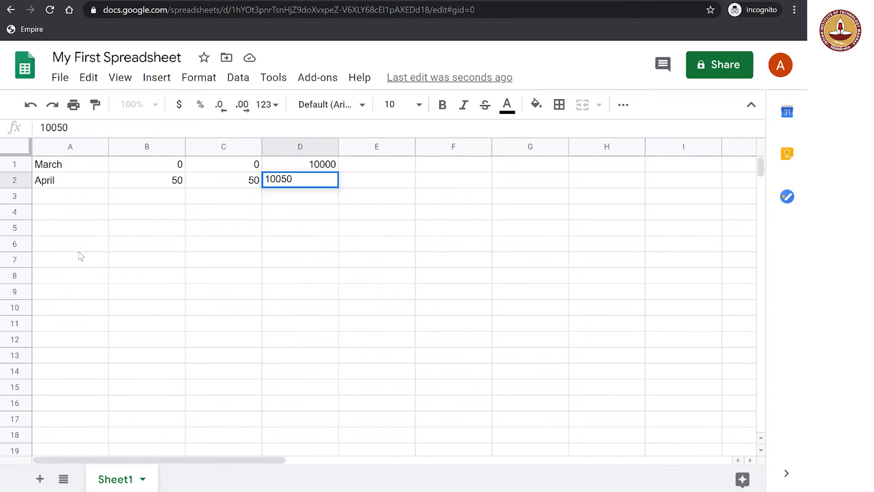
key(Return)
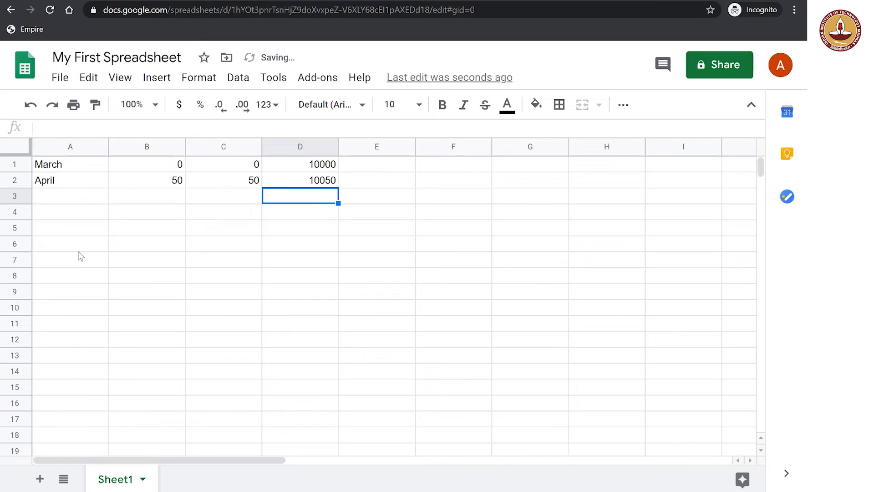
Enter the month "May" in cell A3, below April
key(Left)
key(Left)
key(Left)
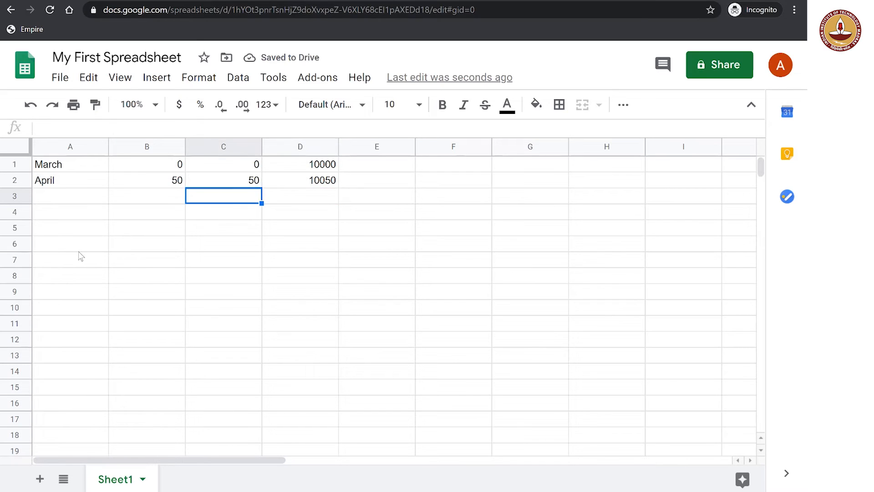
text(May)
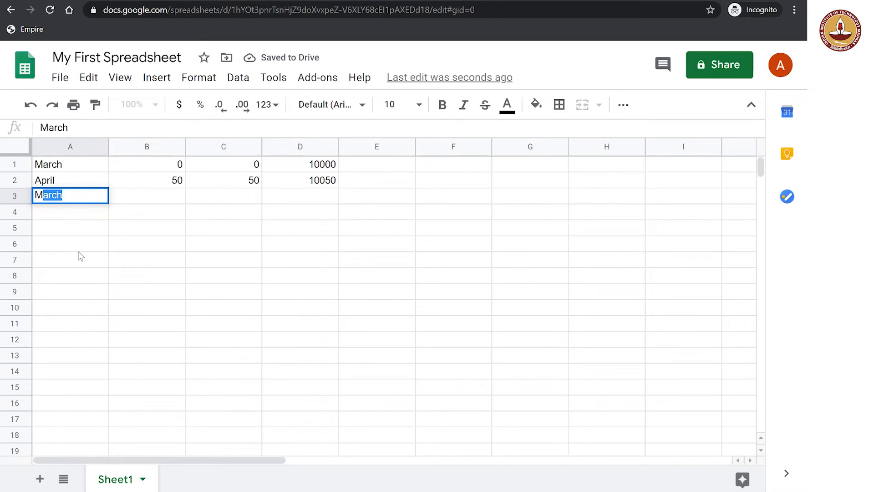
key(Return)
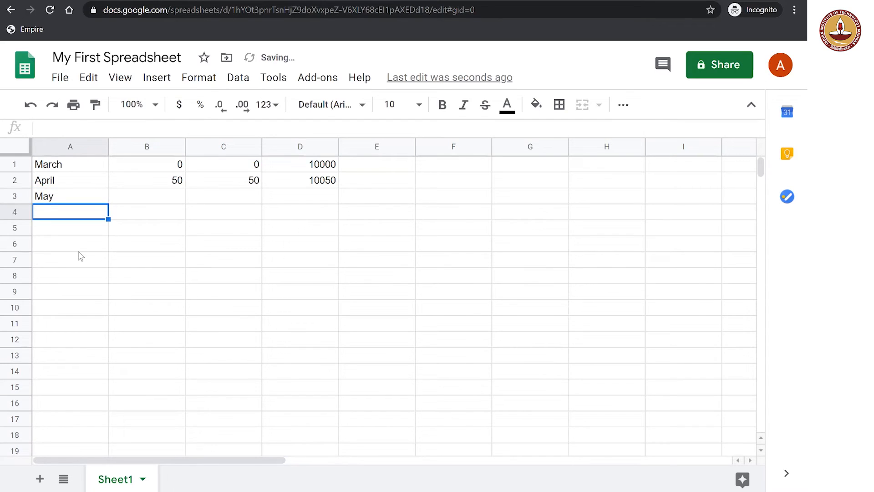
Enter 50 in cell B3 and 100 in cell C3 of the May row
key(Up)
key(Right)
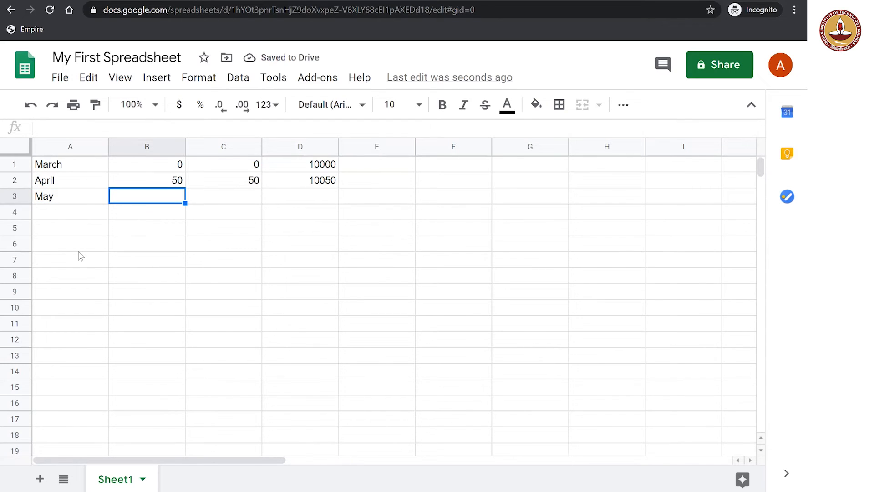
text(50)
key(Return)
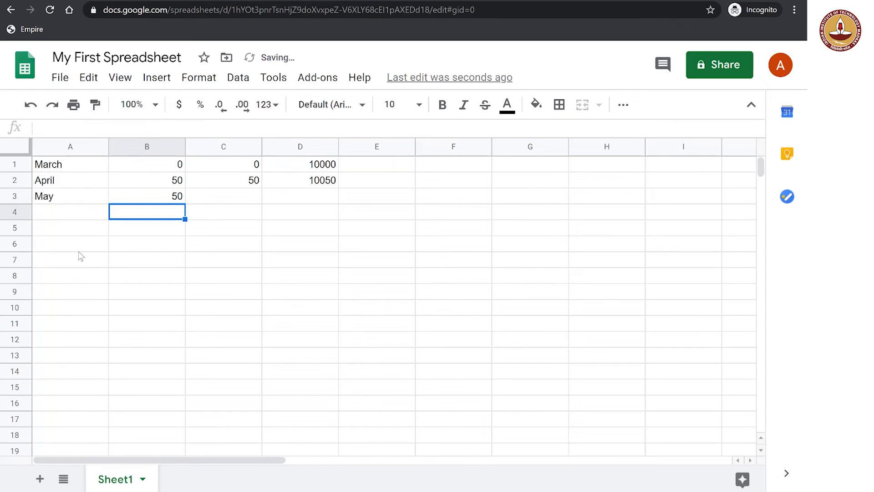
key(Up)
key(Right)
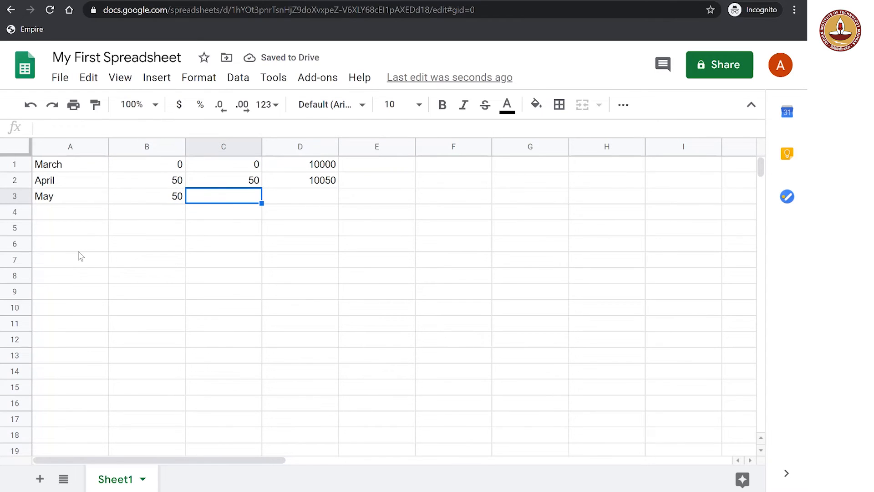
text(100)
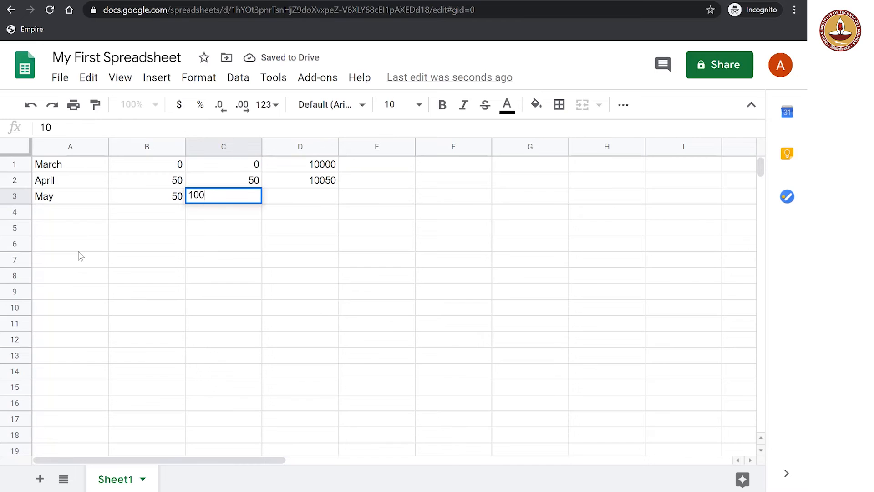
key(Return)
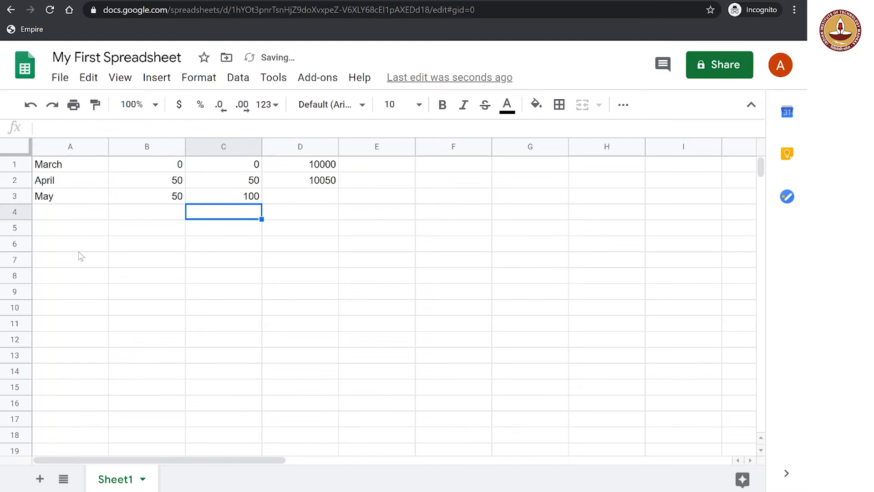
Enter 10100 in cell D3 of the May row, correcting any extra digit before committing the value
key(Up)
key(Right)
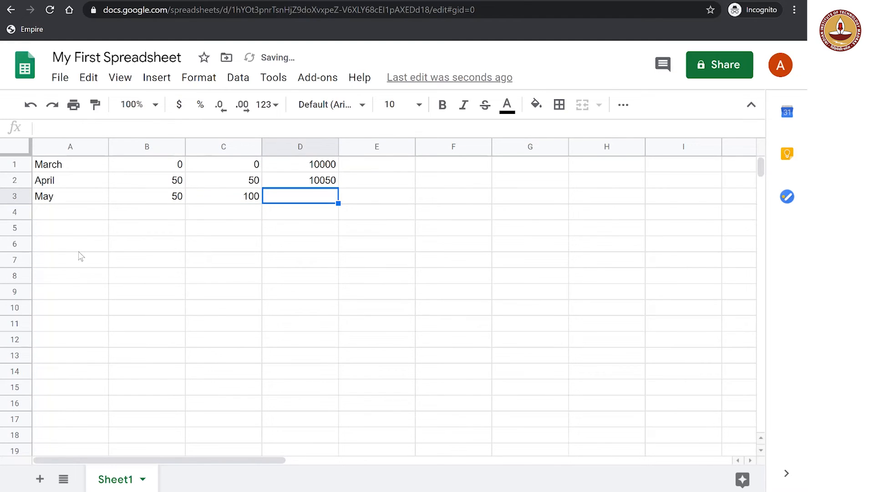
text(100100)
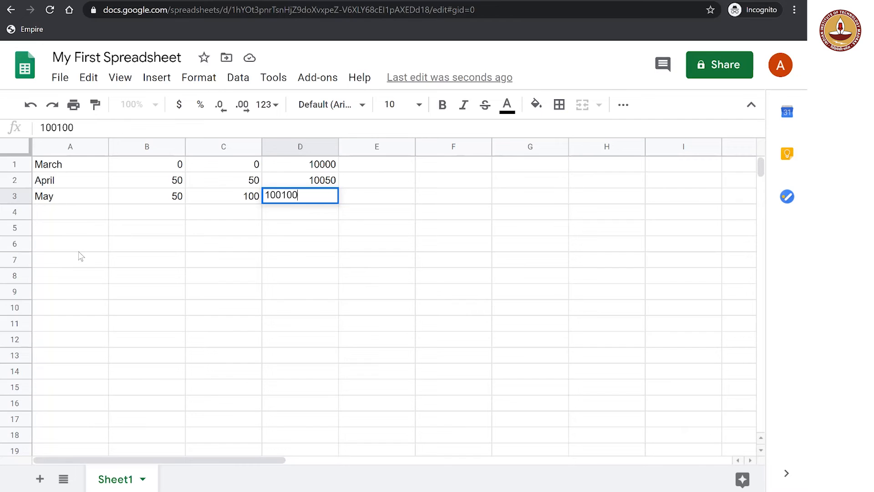
key(Left)
key(Left)
key(Right)
key(Right)
key(Return)
key(Left)
key(Left)
key(Left)
key(BackSpace)
key(Return)
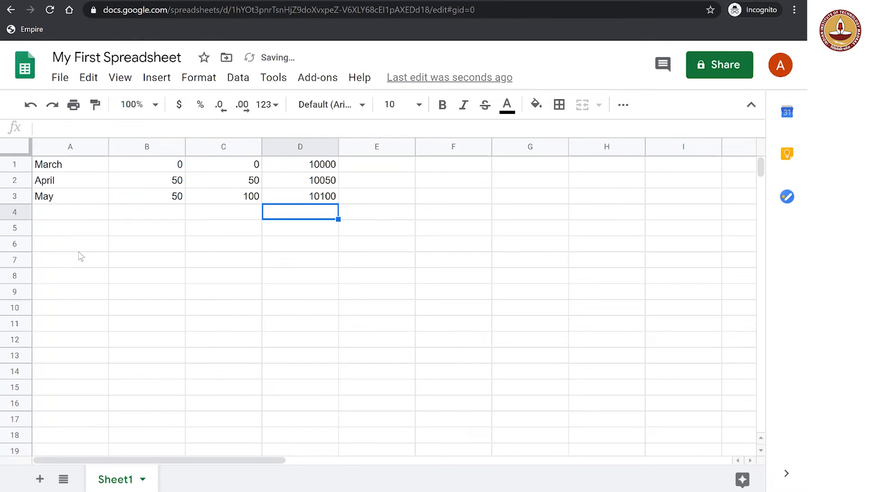
Autofill the value 50 from cell B3 down through cell B11
key(Left)
key(Left)
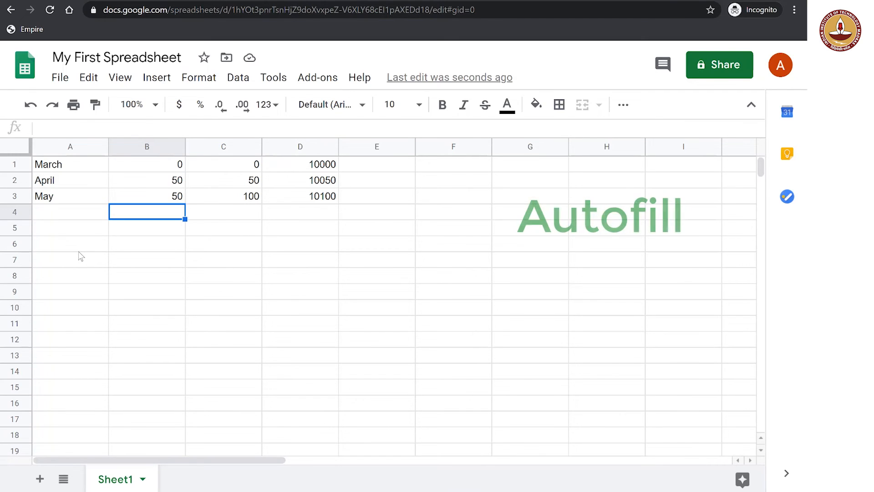
key(Up)
key(Up)
key(Down)
key(Up)
key(Down)
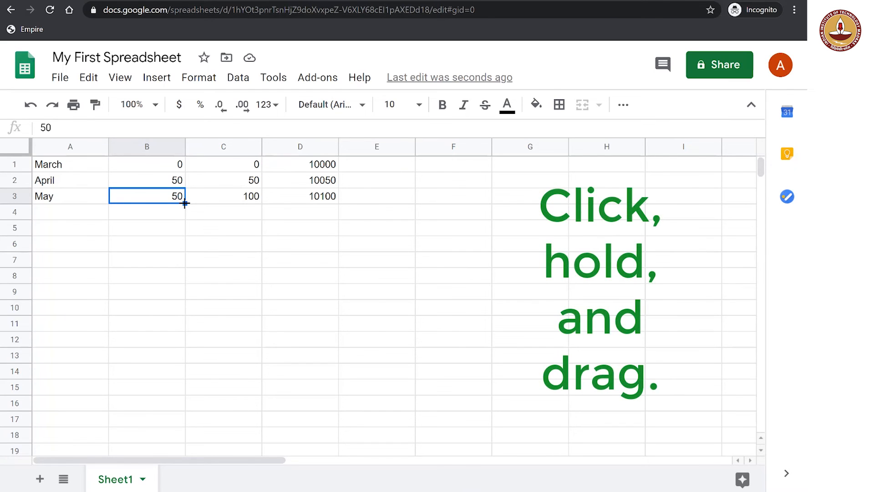
drag(184, 203, 175, 328)
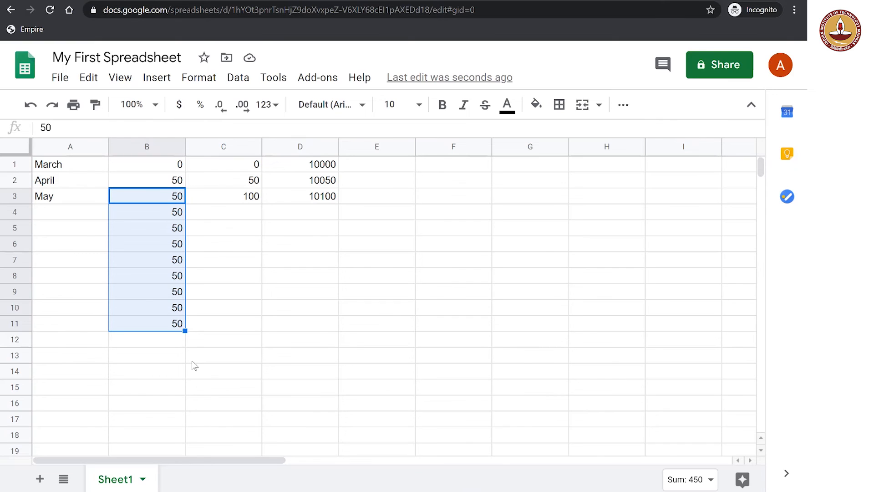
click(195, 365)
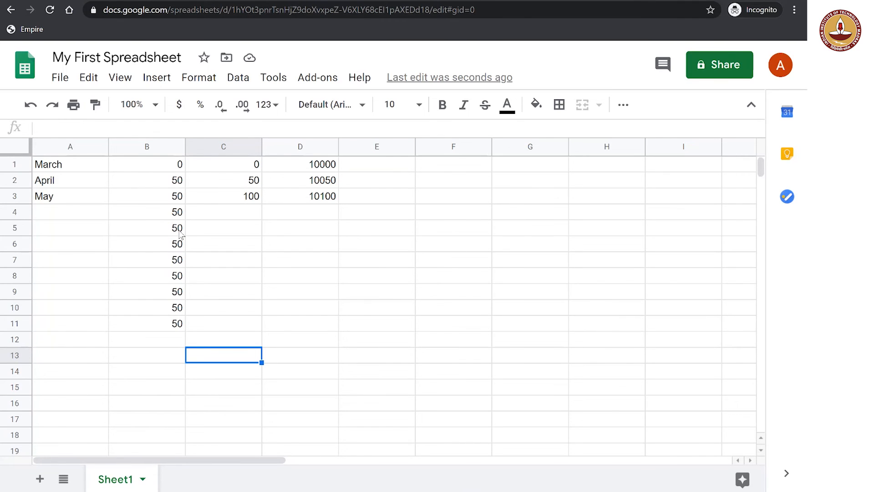
Autofill the number series in C1:C3 down through cell C11, continuing its increments of 50
click(249, 169)
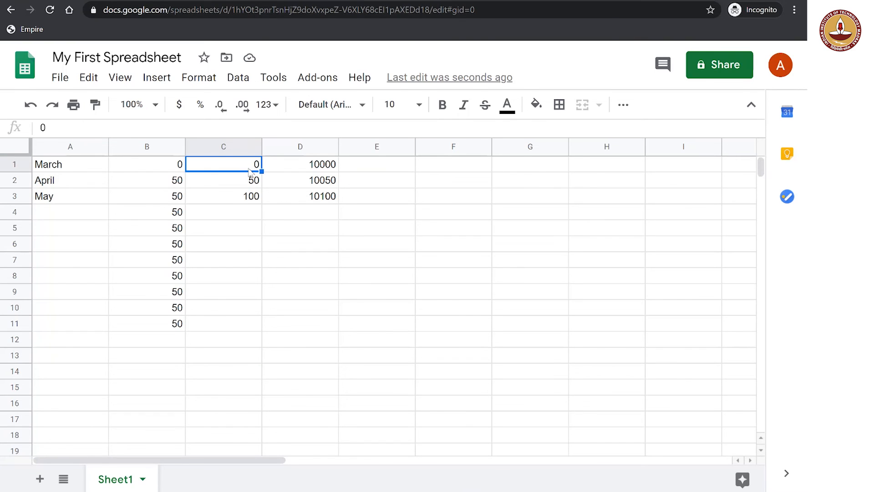
key(Down)
key(Down)
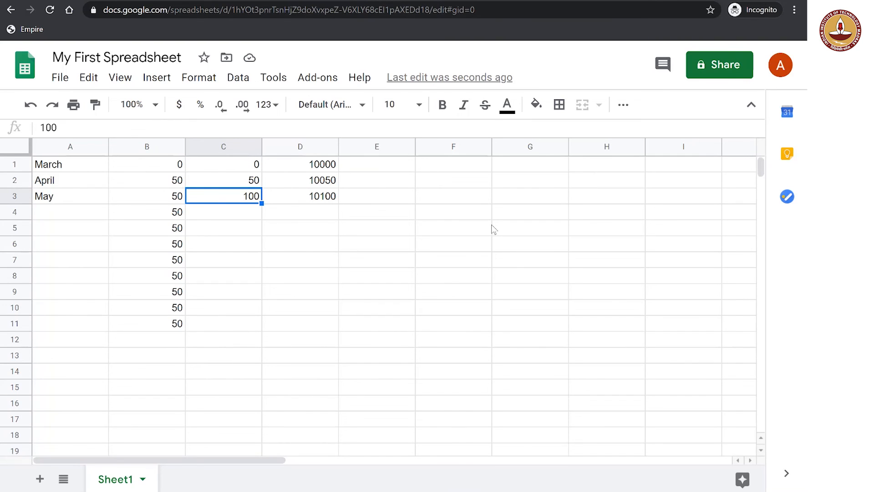
key(Up)
key(Up)
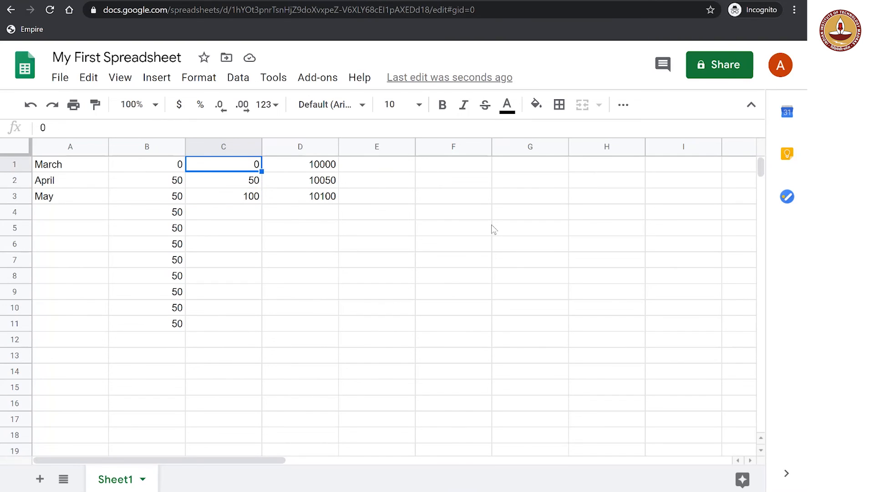
key(shift+Down)
key(shift+Down)
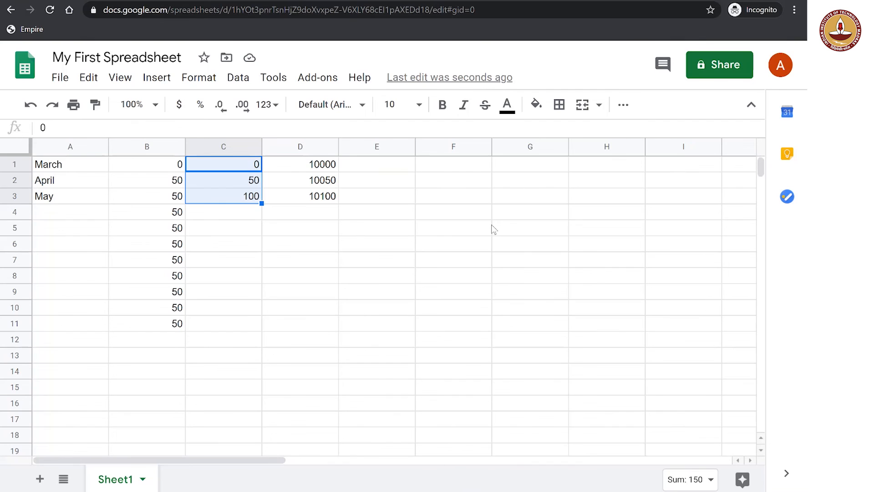
key(shift+Up)
key(shift+Up)
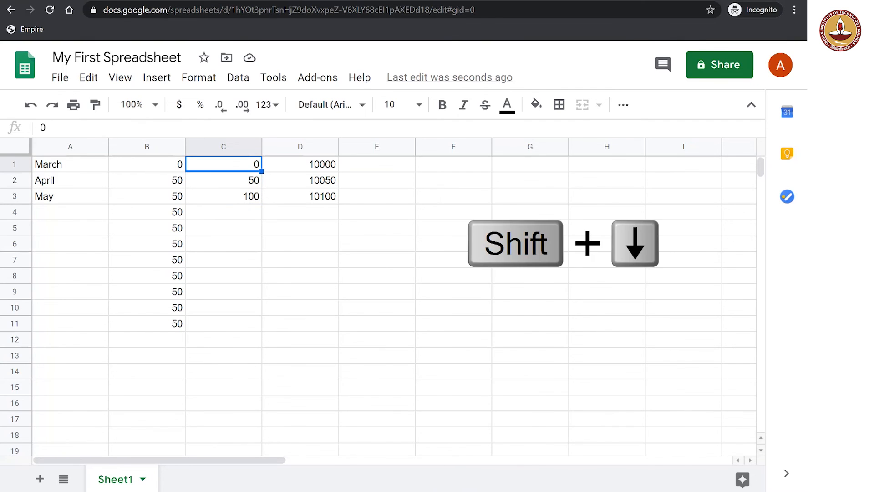
key(shift+Down)
key(shift+Down)
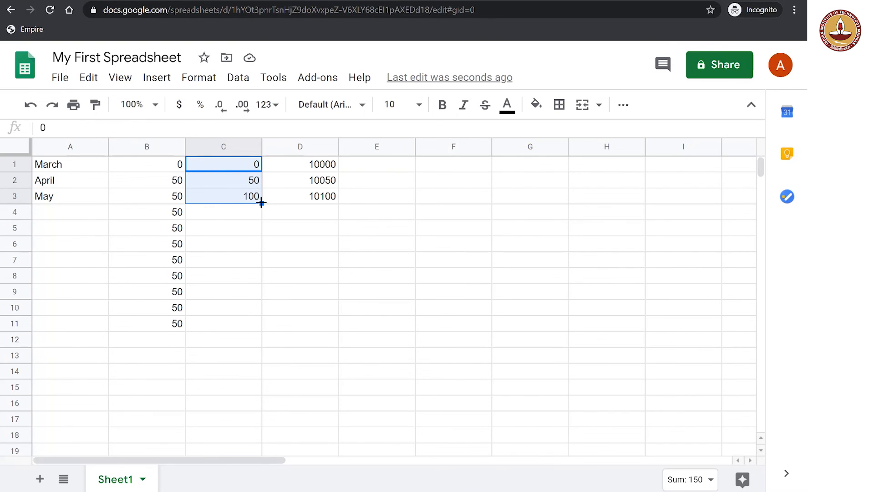
drag(261, 203, 254, 322)
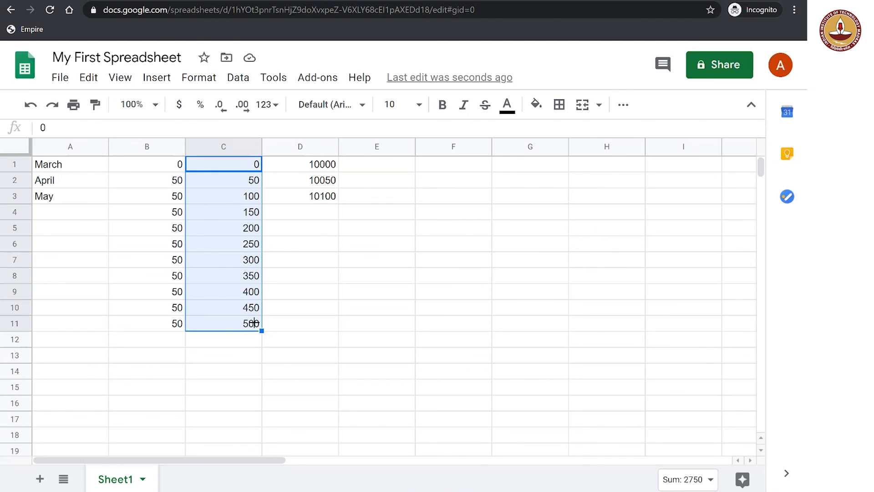
Autofill the series in D1:D3 down through cell D11, continuing from 10100 in increments of 50
click(307, 169)
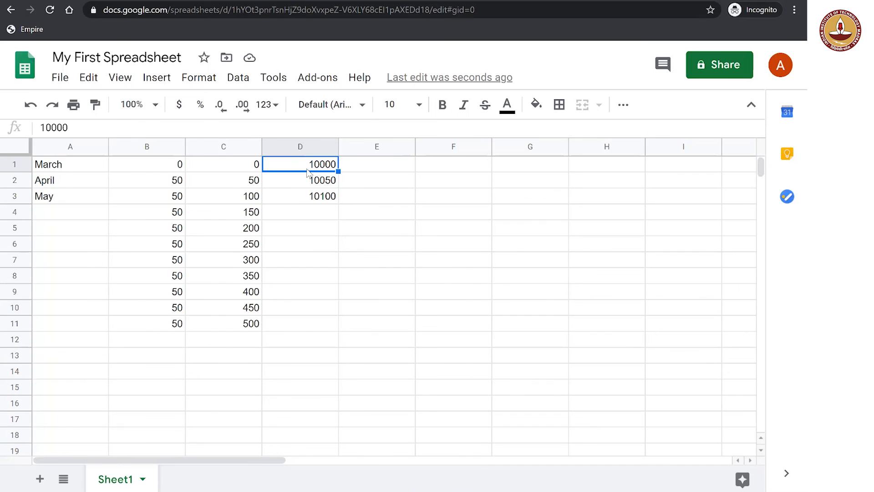
key(shift+Down)
key(shift+Down)
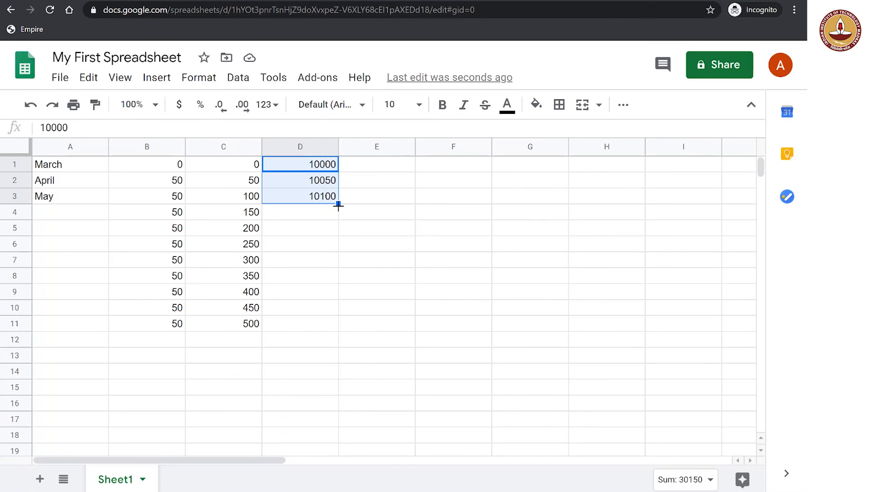
drag(334, 218, 328, 318)
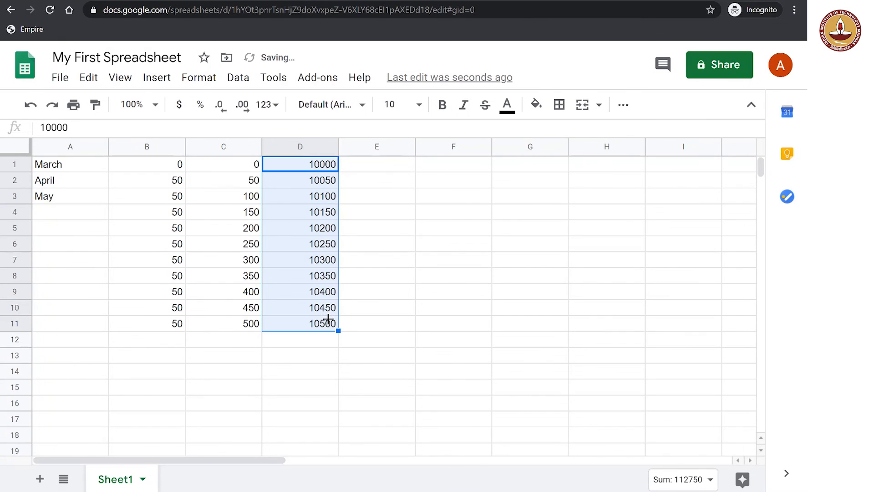
click(329, 419)
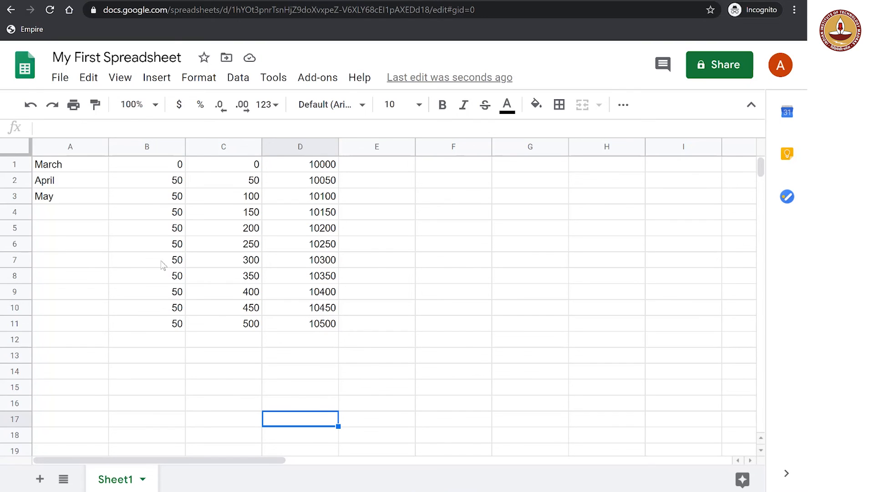
Autofill the month names from May in cell A3 down through January in cell A11
click(69, 199)
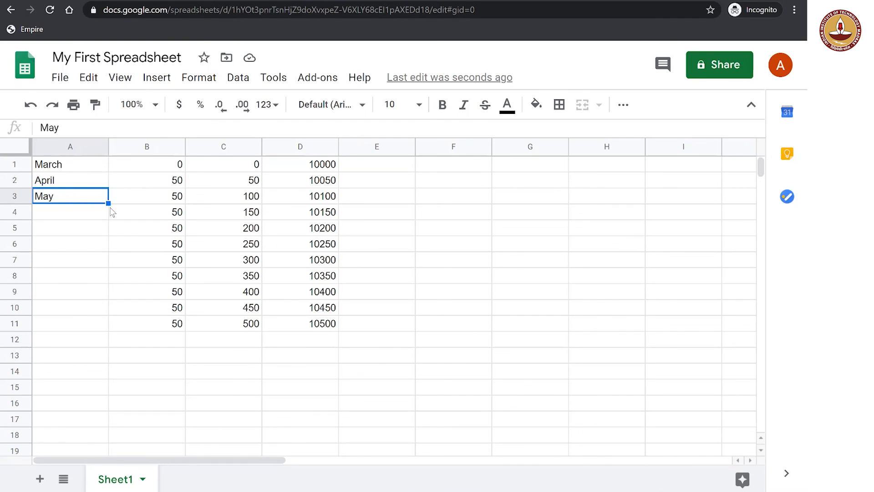
drag(109, 205, 95, 321)
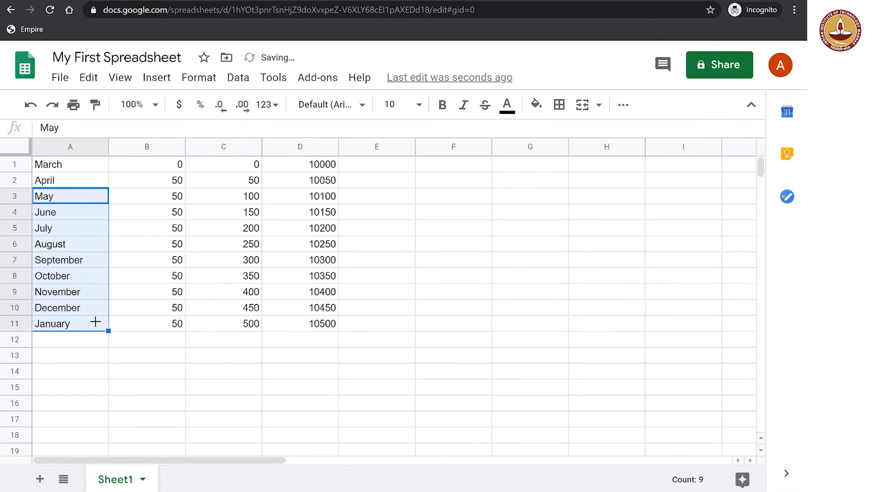